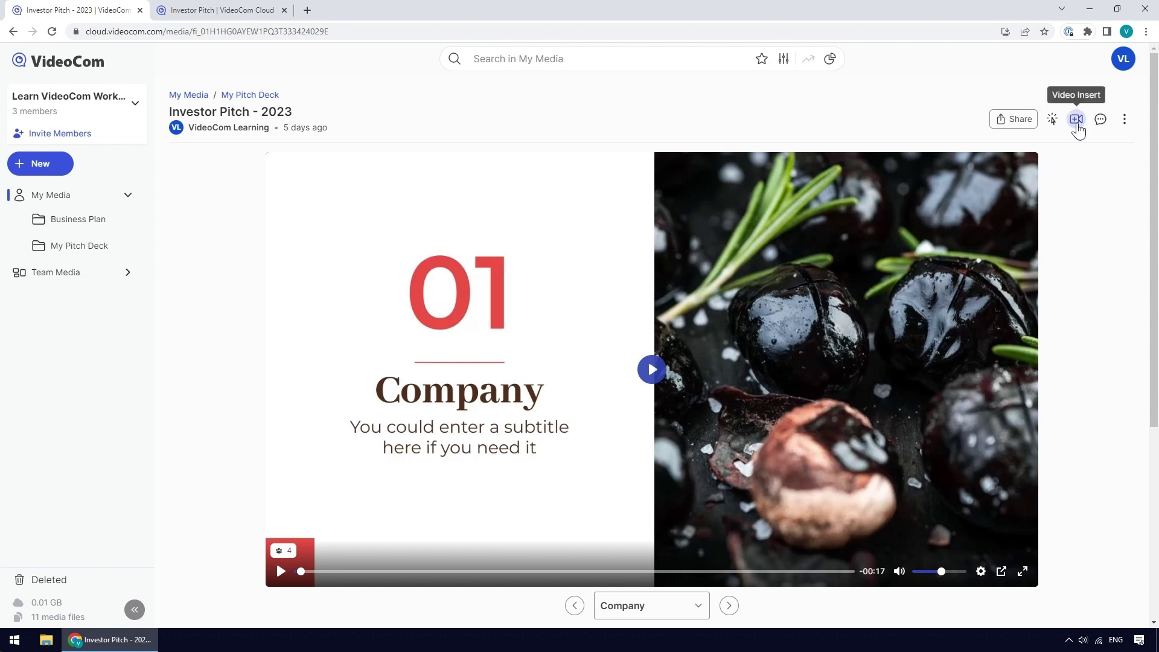
# Step: Start a new video insert and copy the other pitch video's share link
pyautogui.click(1076, 120)
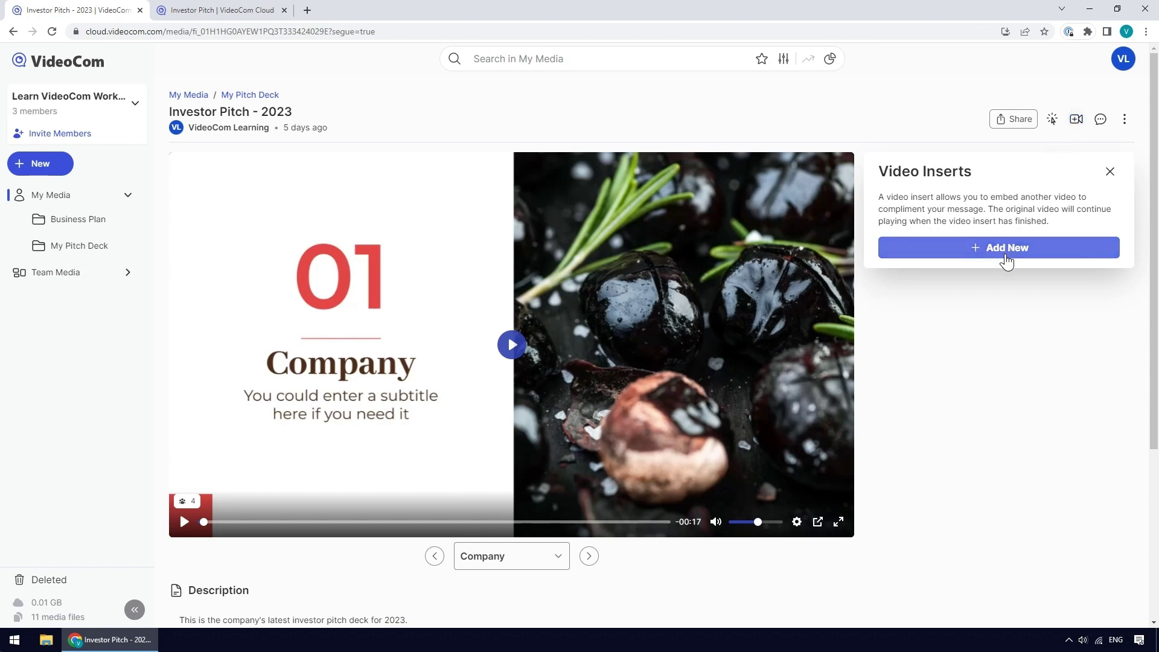
pyautogui.click(1005, 248)
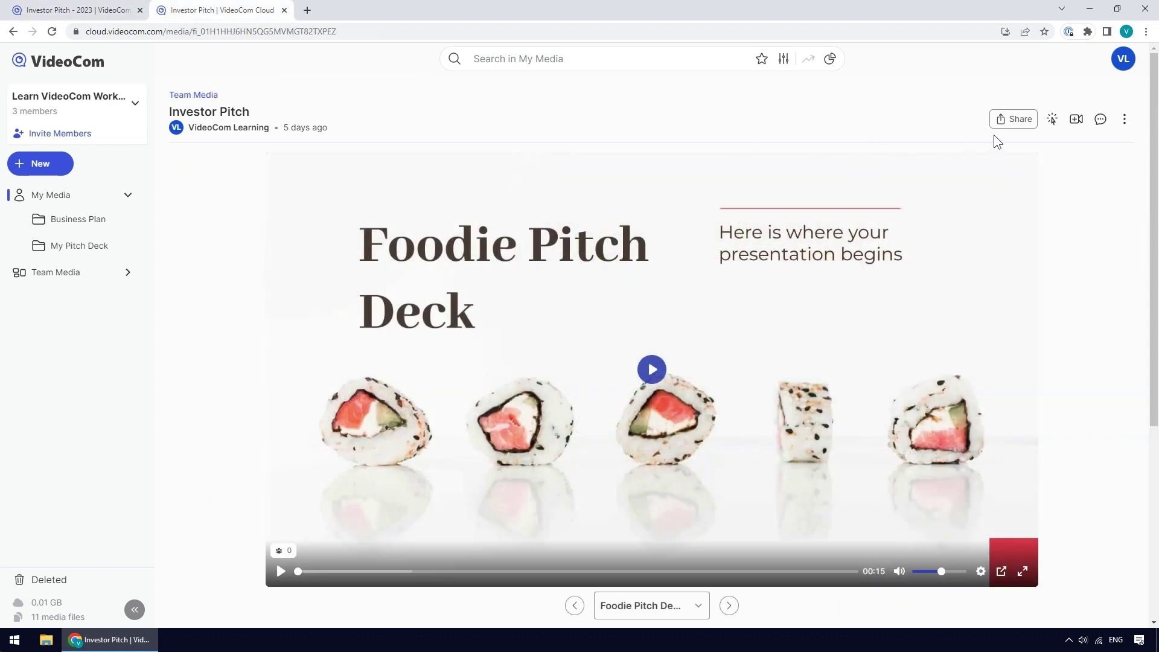
pyautogui.click(1009, 123)
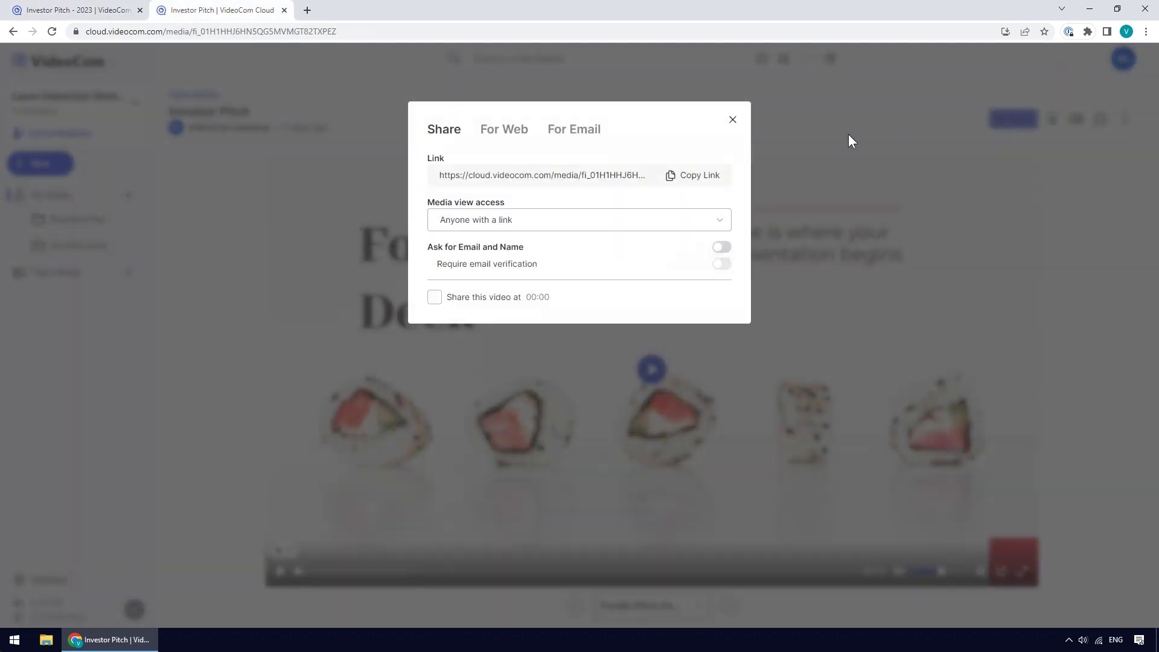
pyautogui.click(695, 178)
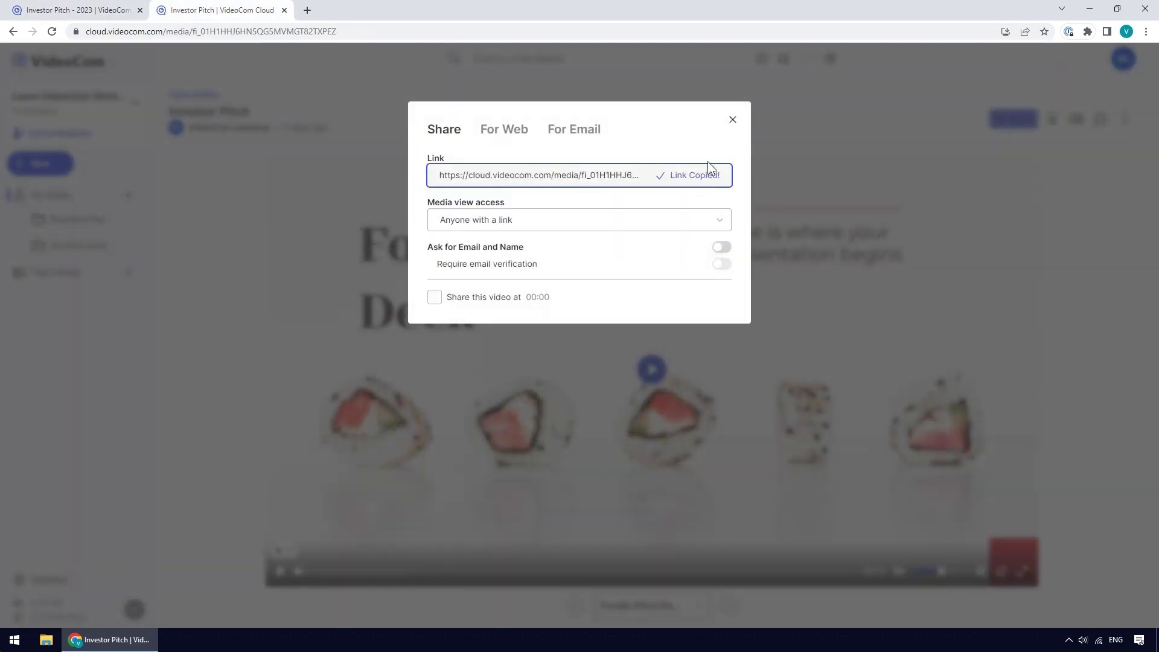
pyautogui.click(733, 119)
# Step: Paste the copied share link into the Investor Pitch insert's Link (URL) field
pyautogui.click(94, 17)
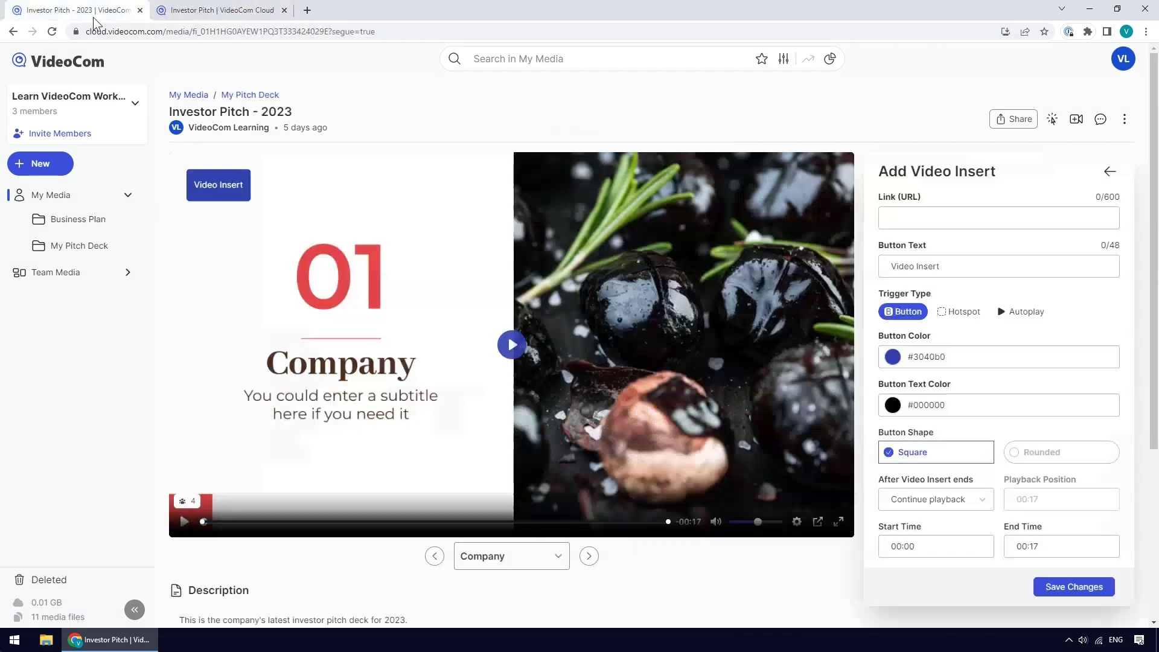
pyautogui.click(887, 218)
pyautogui.rightClick(888, 217)
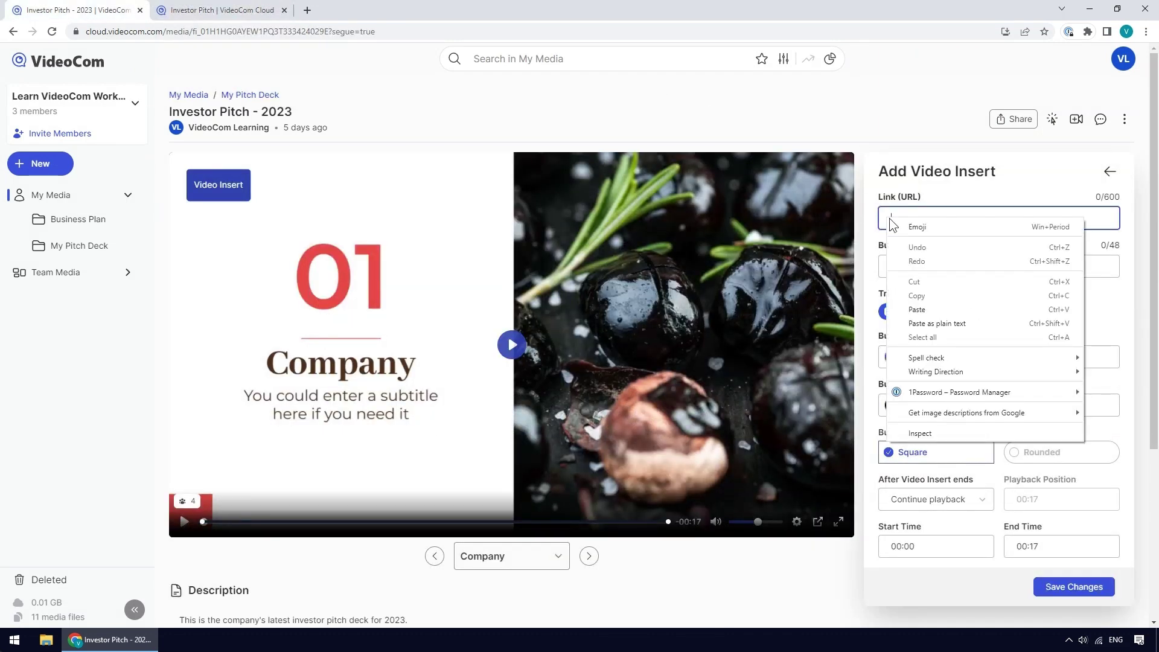
pyautogui.click(942, 313)
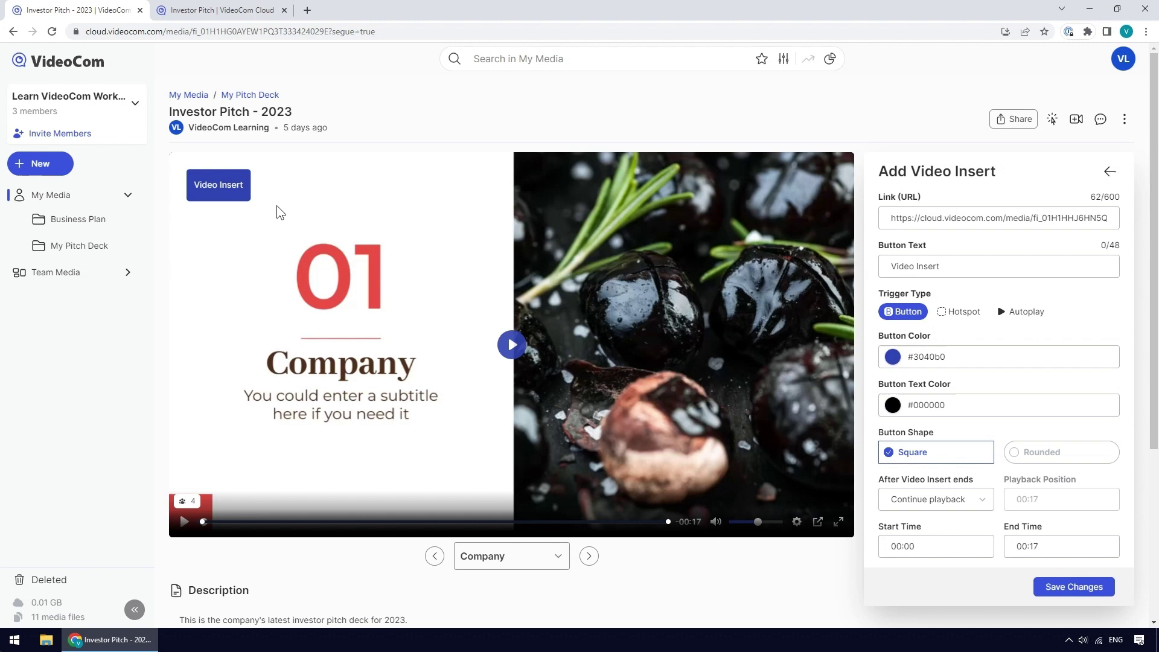
pyautogui.moveTo(218, 185)
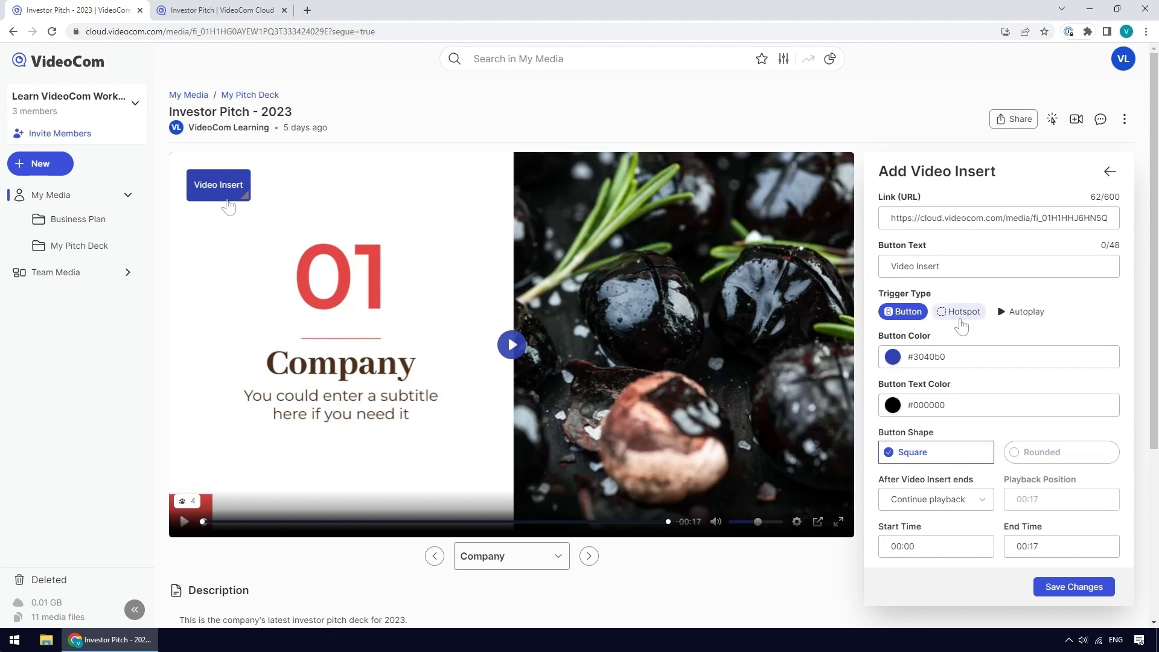
pyautogui.click(959, 315)
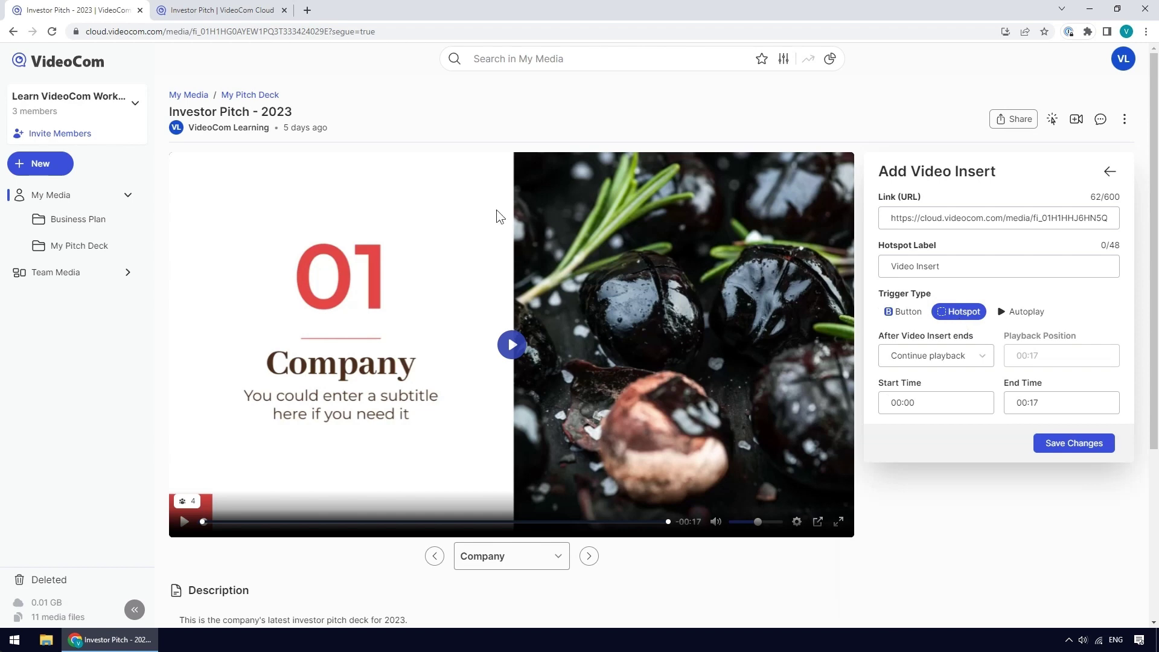
pyautogui.moveTo(229, 196); pyautogui.dragTo(586, 198)
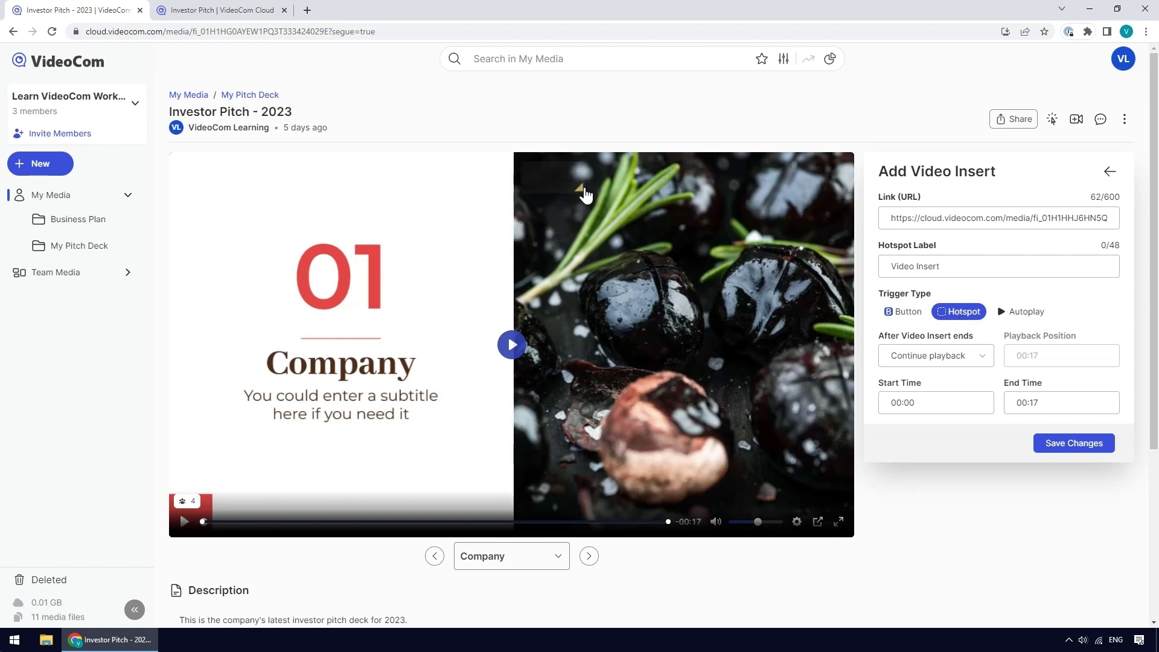
pyautogui.moveTo(580, 188); pyautogui.dragTo(831, 473)
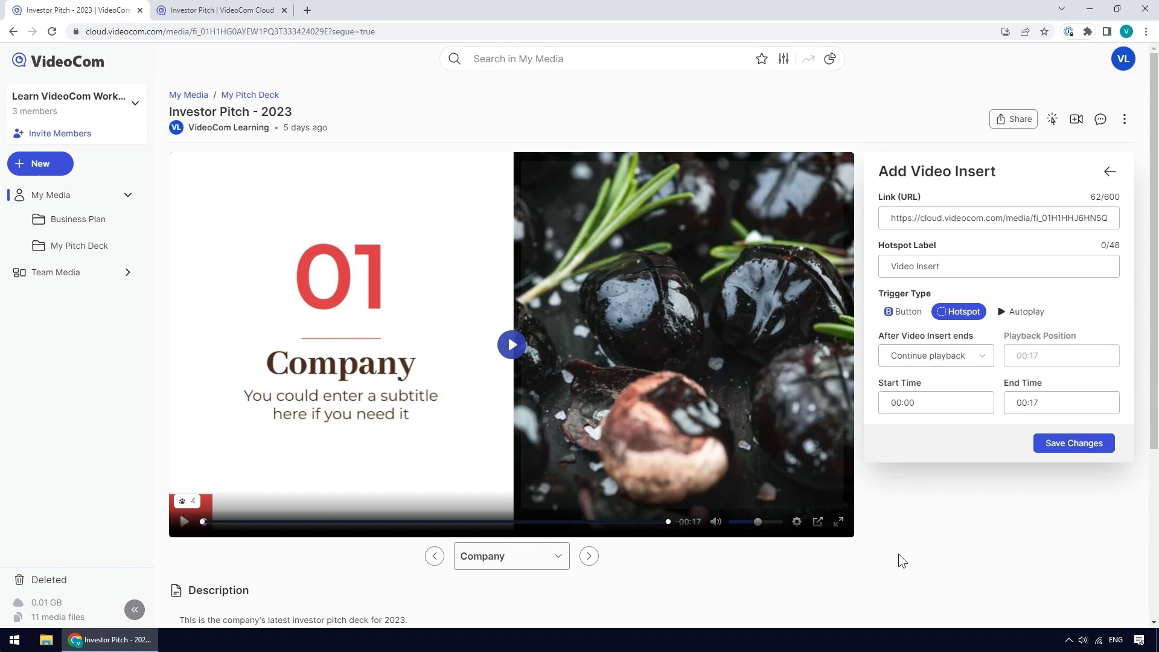
# Step: Turn the insert back into a wider button and select its label to read 'Click here to watch the video!'
pyautogui.click(903, 310)
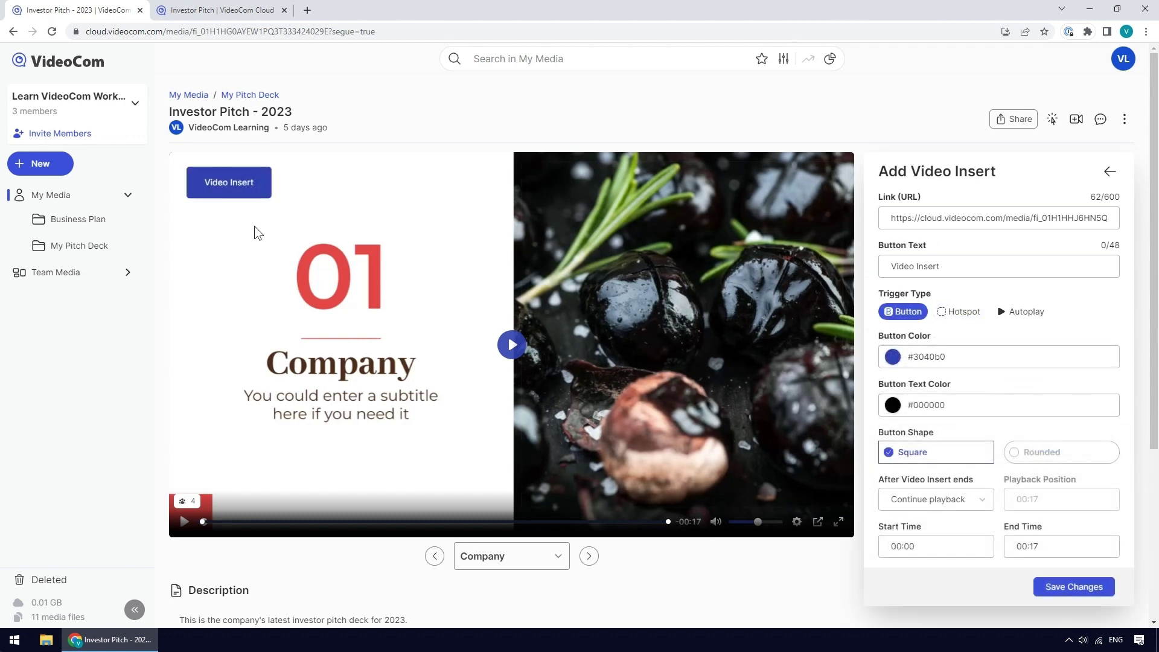
pyautogui.moveTo(269, 194); pyautogui.dragTo(317, 196)
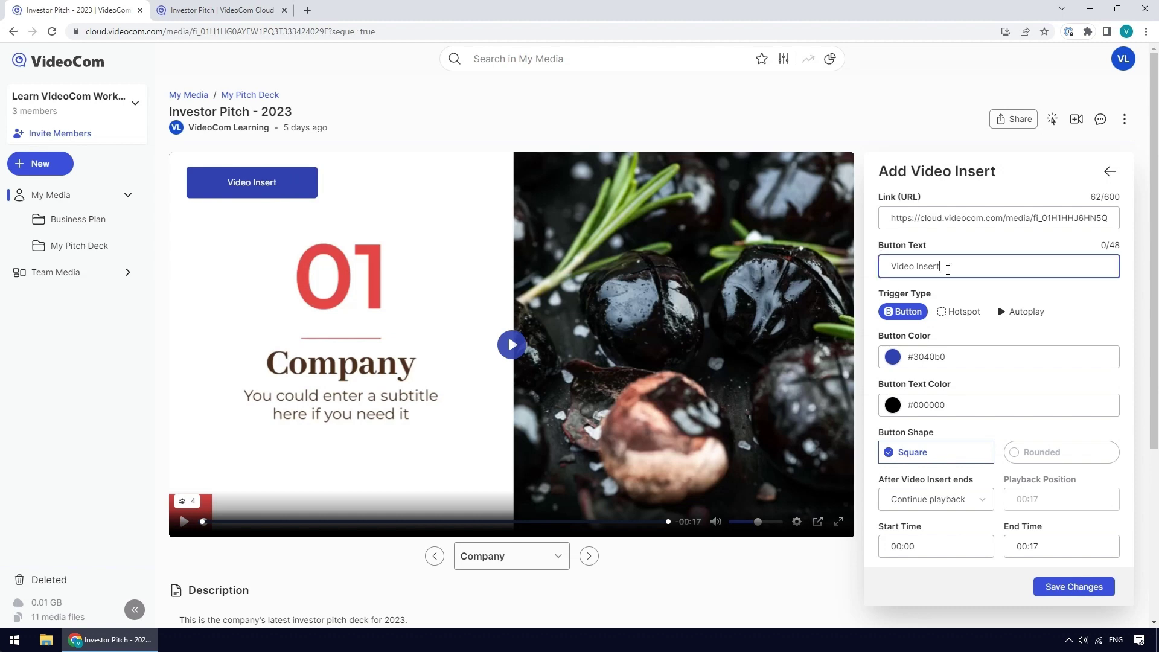
pyautogui.moveTo(946, 266); pyautogui.dragTo(858, 271)
pyautogui.write('Click here to watch the vi')
pyautogui.write('deo!')
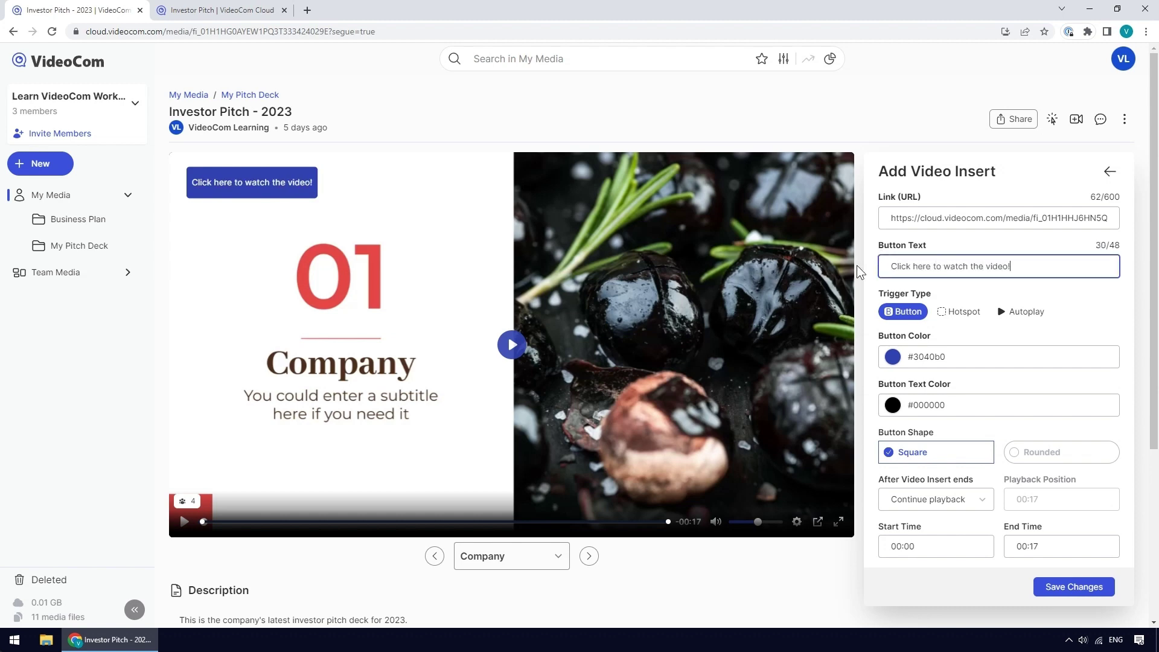
# Step: Color the button red (#B03037) with light yellow (#FDFECD) text and rounded corners
pyautogui.click(891, 356)
pyautogui.click(939, 463)
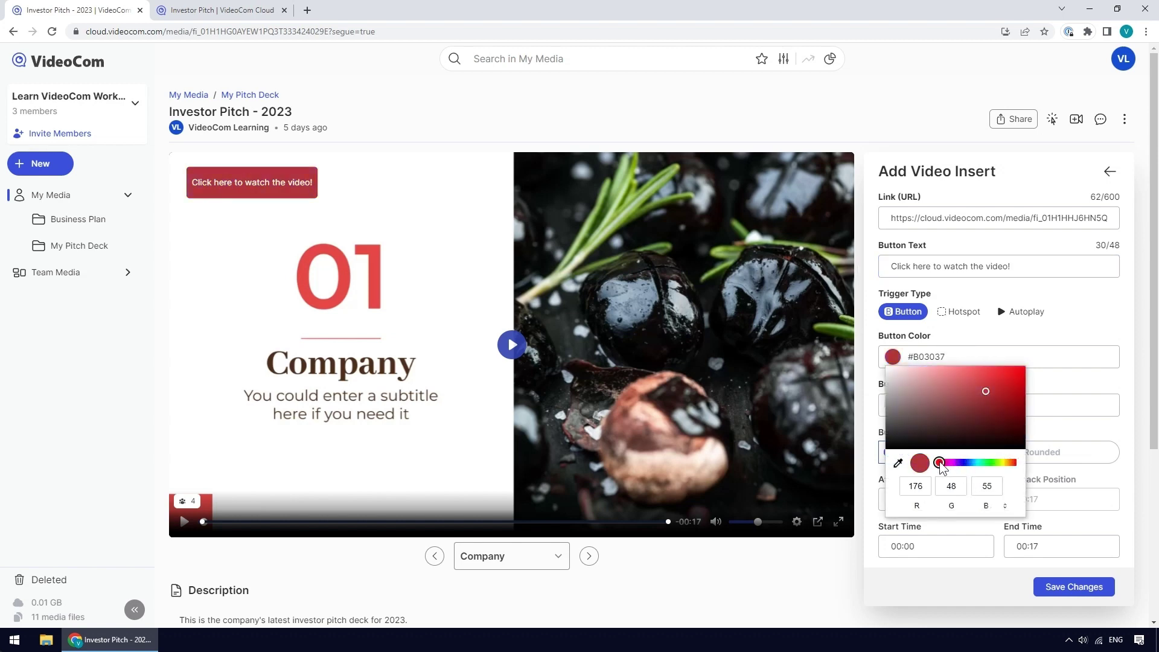
pyautogui.click(1064, 405)
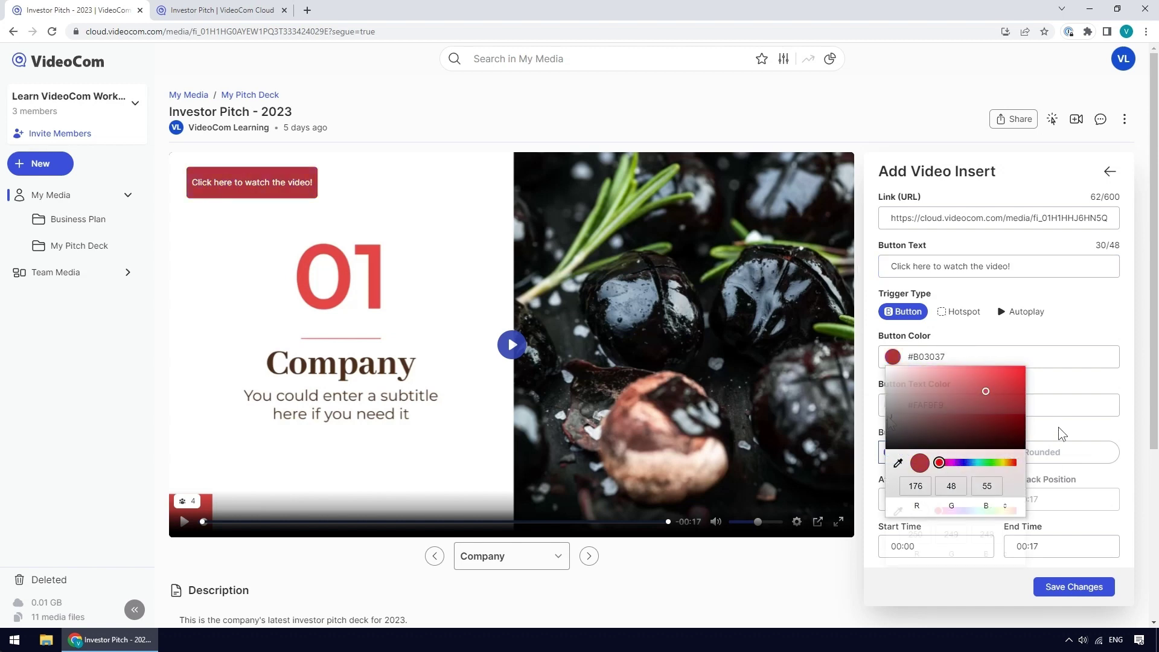
pyautogui.click(1002, 511)
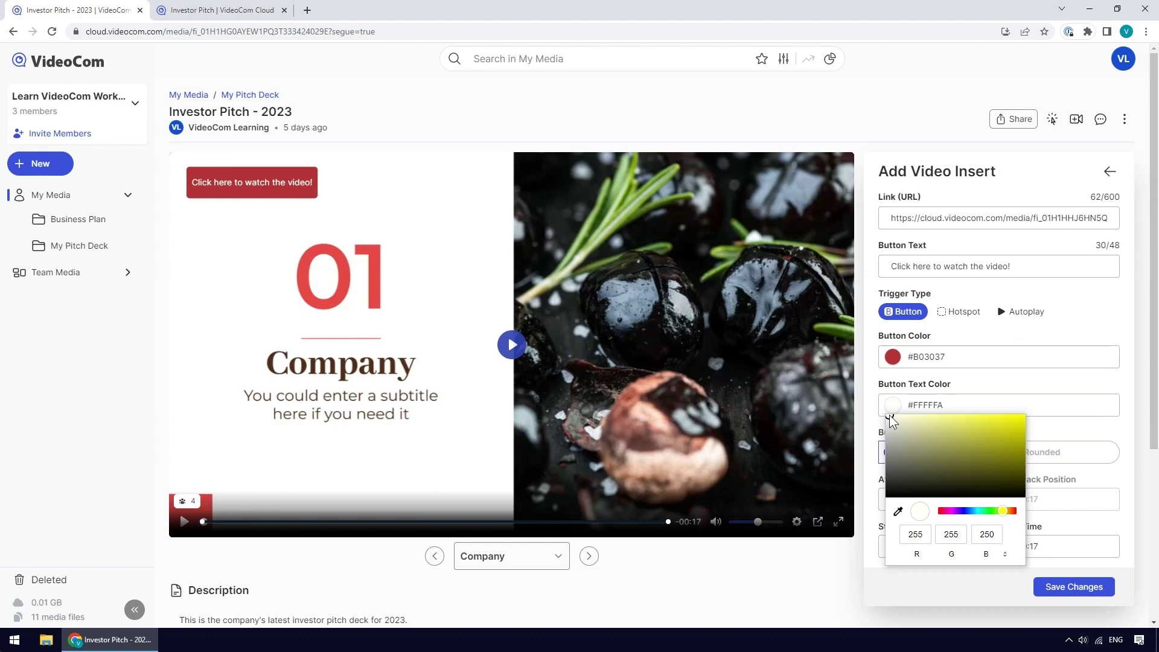
pyautogui.moveTo(892, 417)
pyautogui.mouseDown()
pyautogui.moveTo(933, 417)
pyautogui.moveTo(914, 414)
pyautogui.mouseUp()
pyautogui.click(1046, 436)
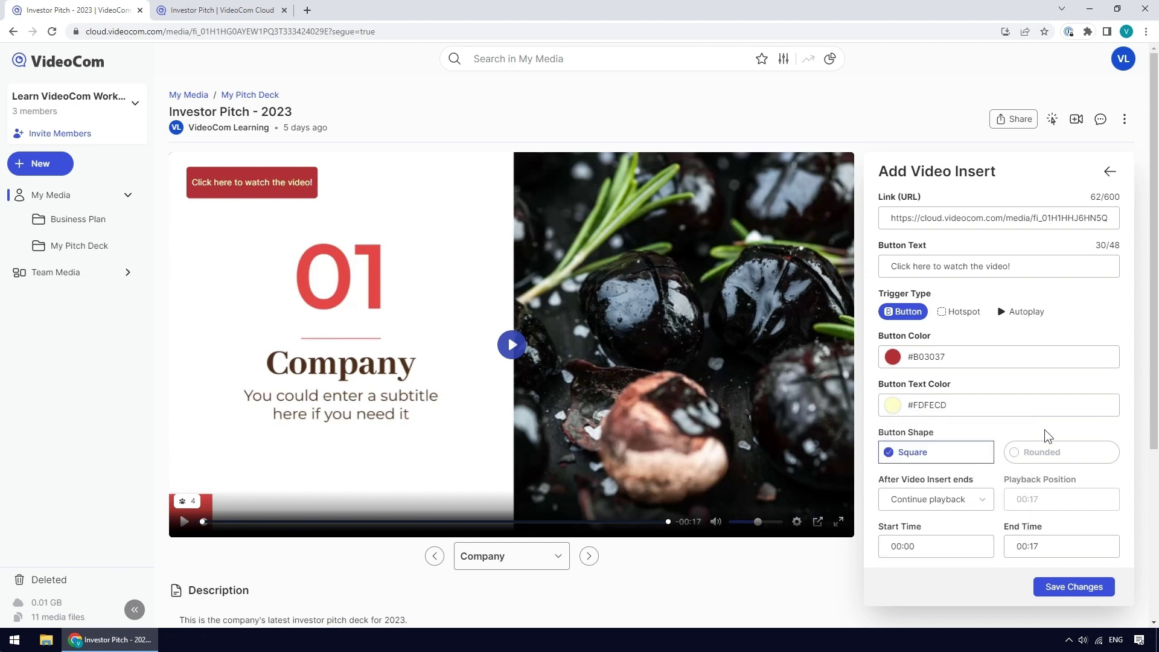
pyautogui.click(1057, 465)
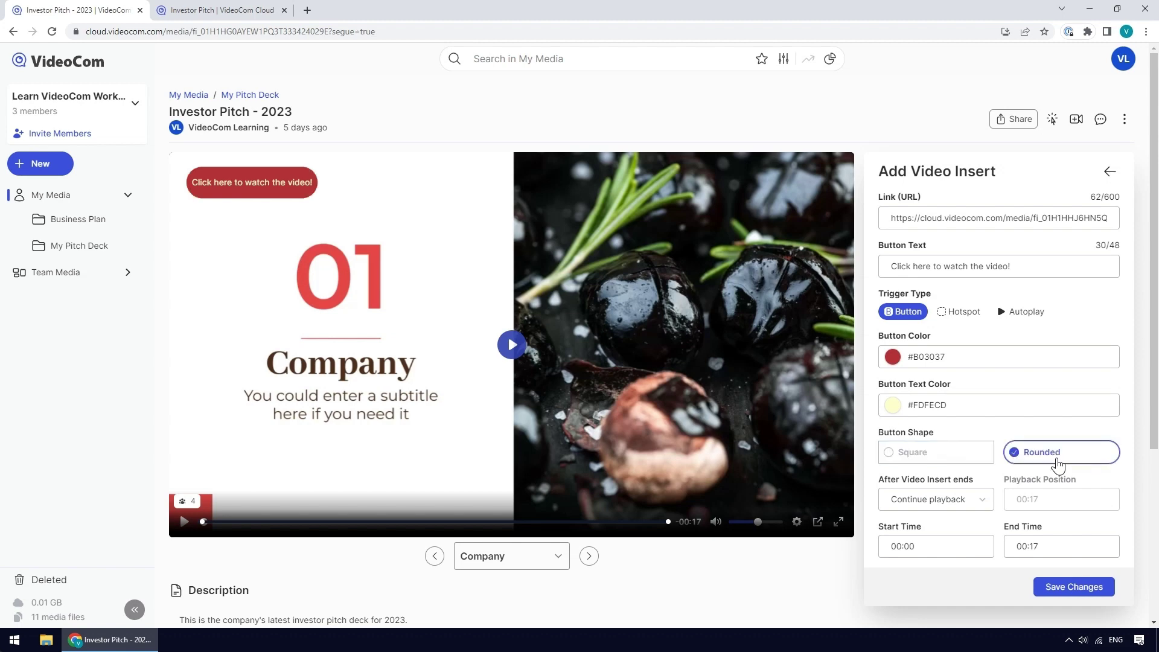
pyautogui.click(942, 546)
# Step: Time the button from 00:03 to 00:14 and drag it to the video's lower centre
pyautogui.press('BackSpace')
pyautogui.press('BackSpace')
pyautogui.press('BackSpace')
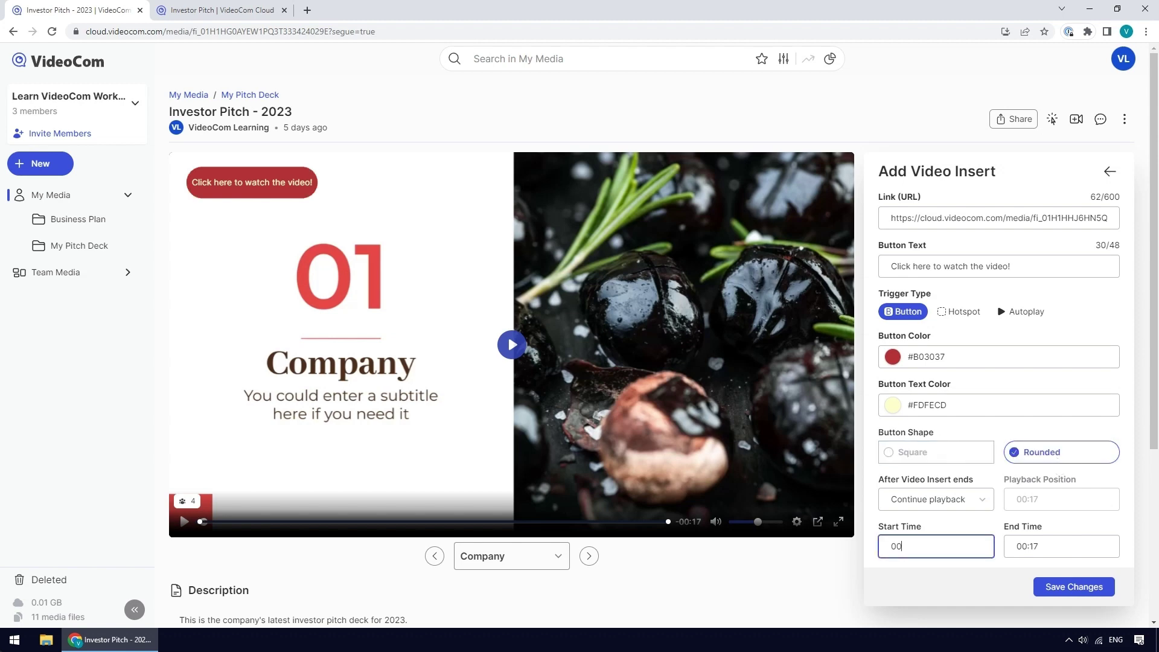
pyautogui.write(':03')
pyautogui.click(1041, 547)
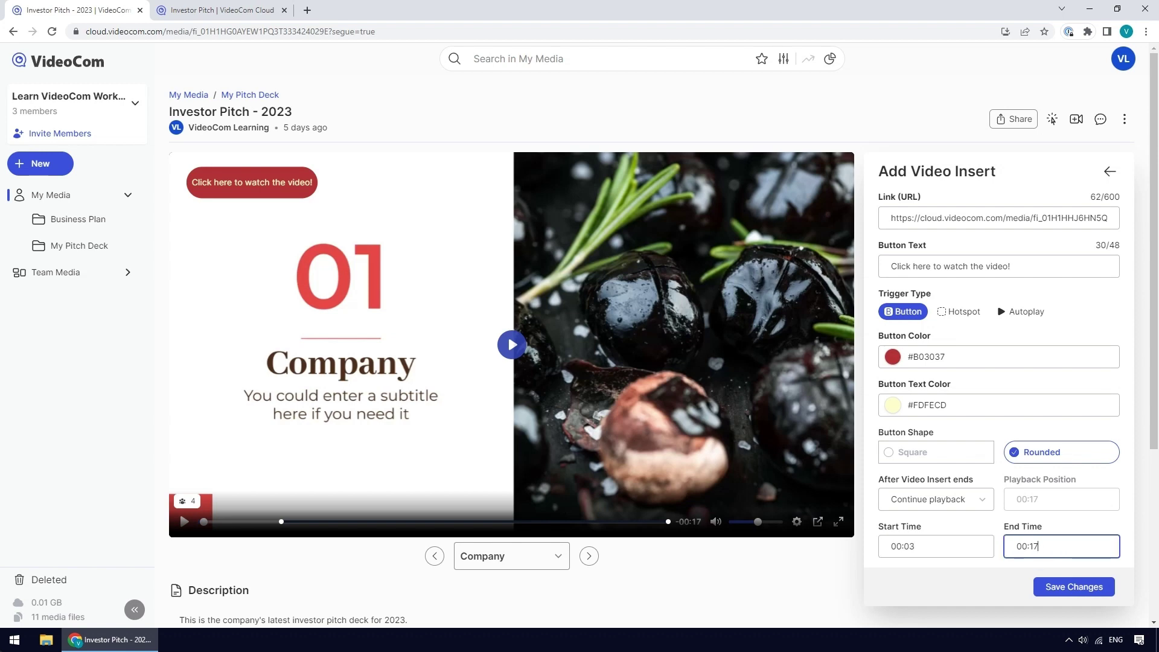
pyautogui.press('BackSpace')
pyautogui.write('4')
pyautogui.click(255, 198)
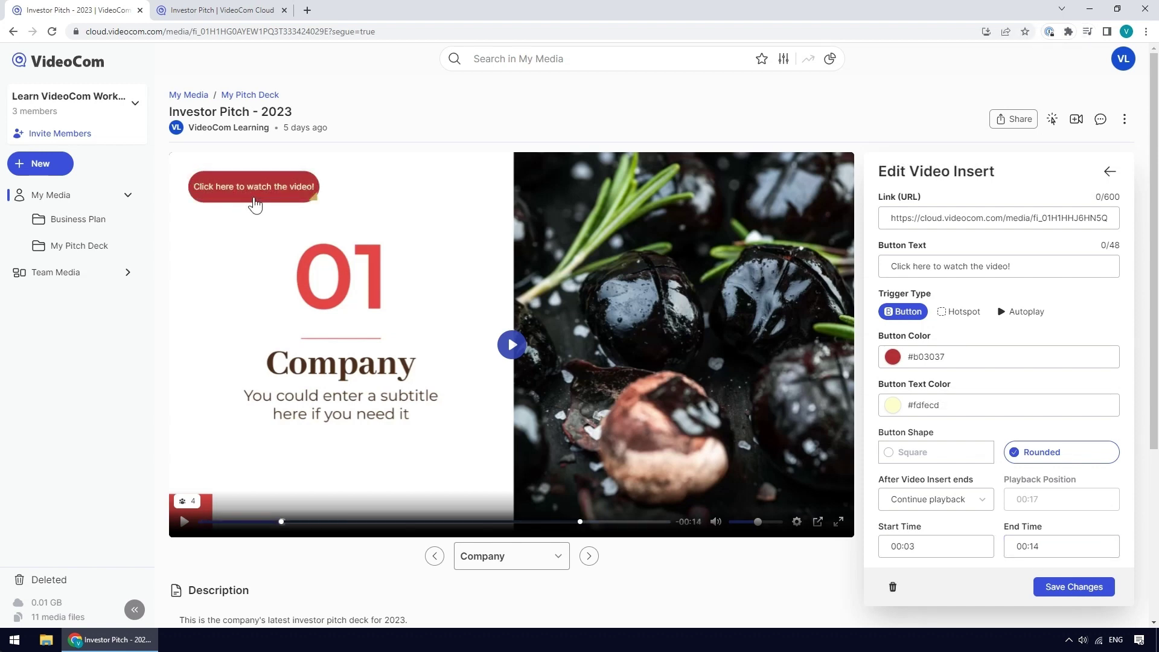
pyautogui.moveTo(253, 204); pyautogui.dragTo(693, 489)
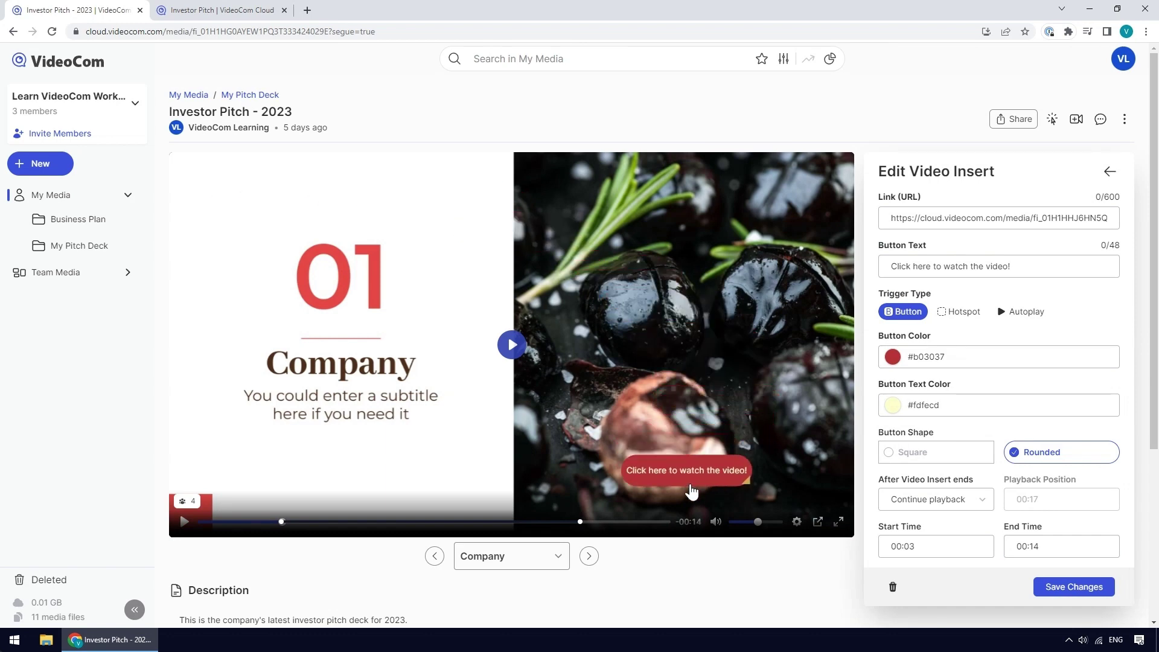
# Step: Save the 0:03–0:14 button insert and play the pitch video from the beginning
pyautogui.click(1038, 591)
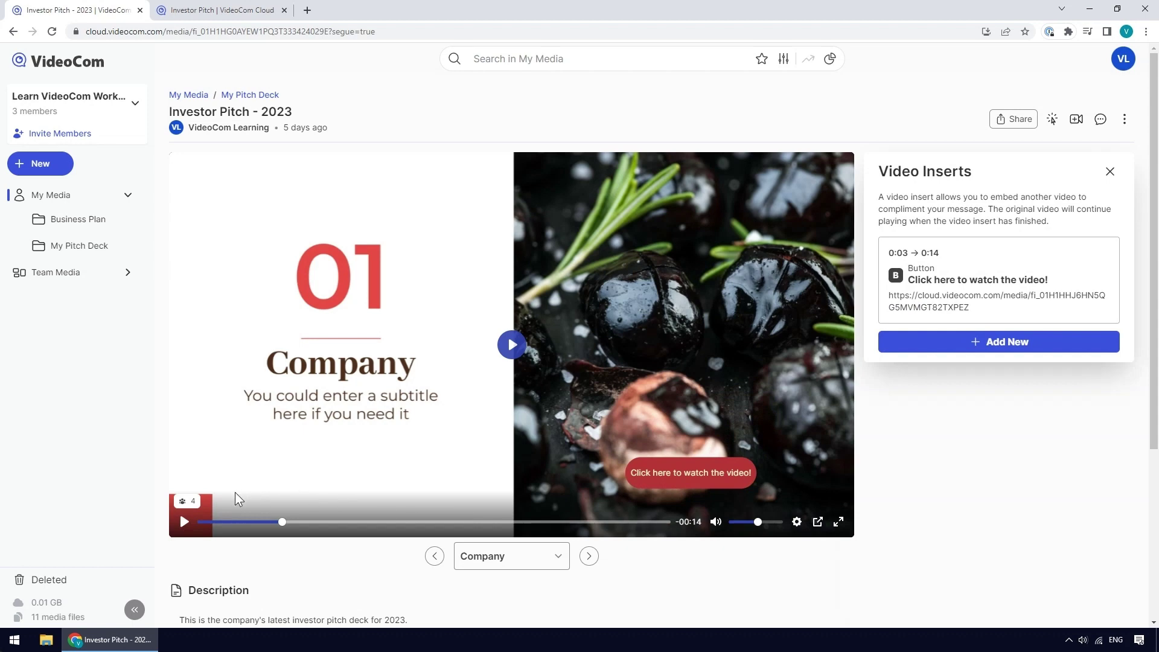
pyautogui.click(201, 522)
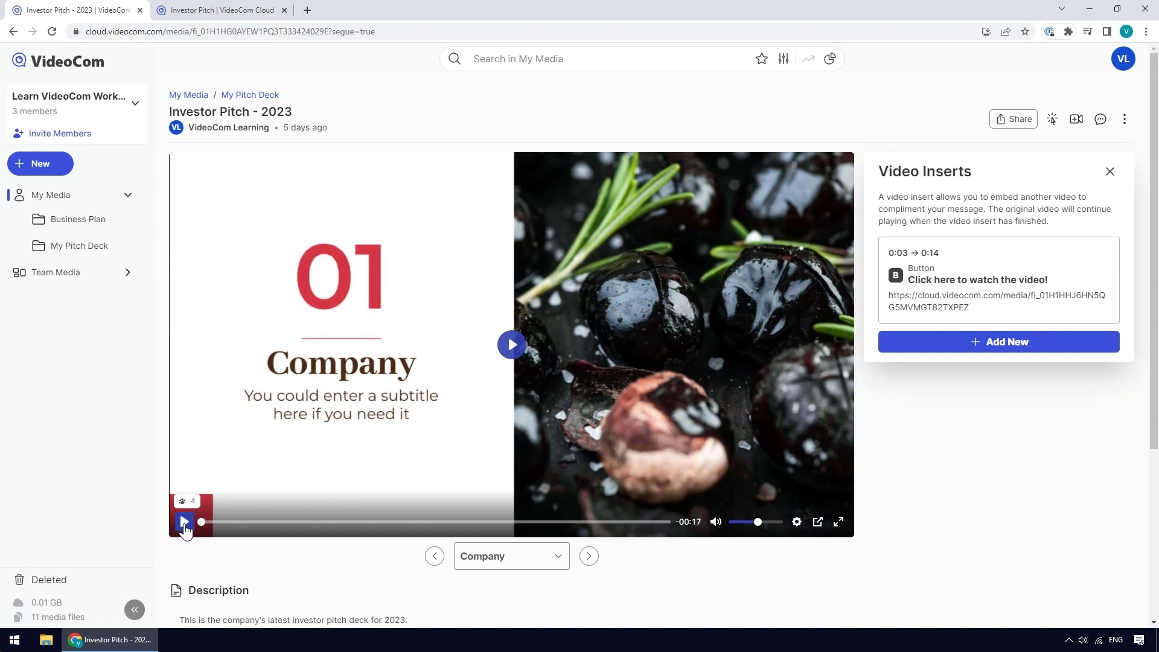
pyautogui.click(185, 523)
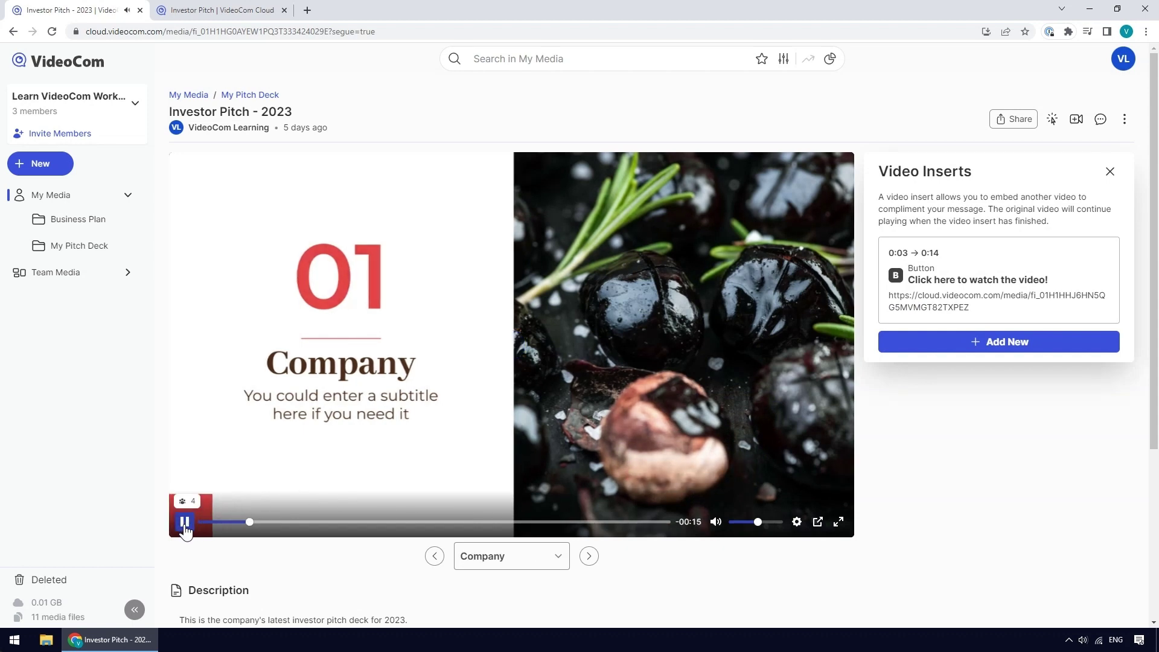